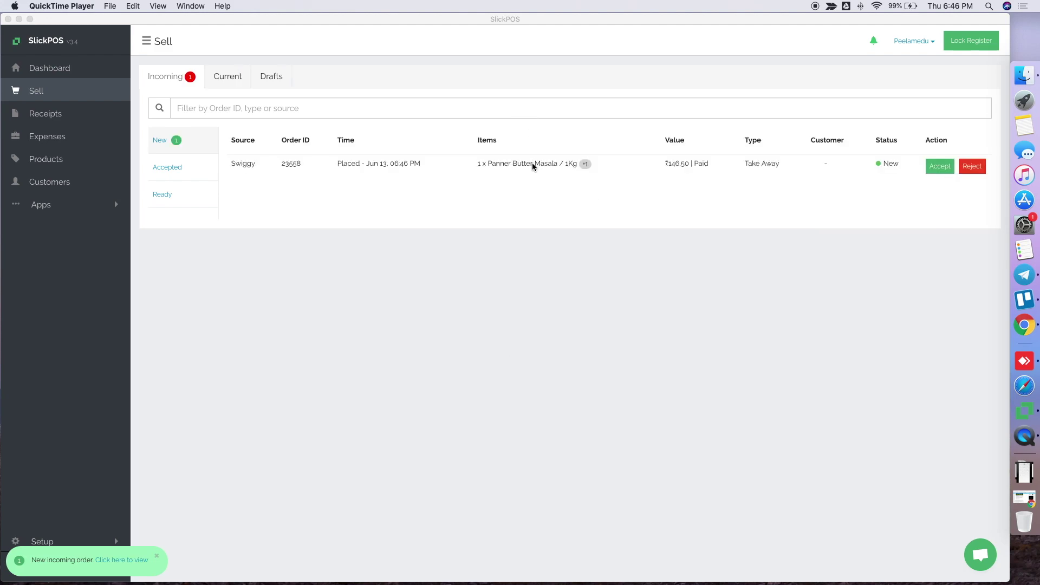
- Accept the expanded Swiggy order 23558, then the incoming Zomato order 23559
left_click(532, 164)
left_click(531, 166)
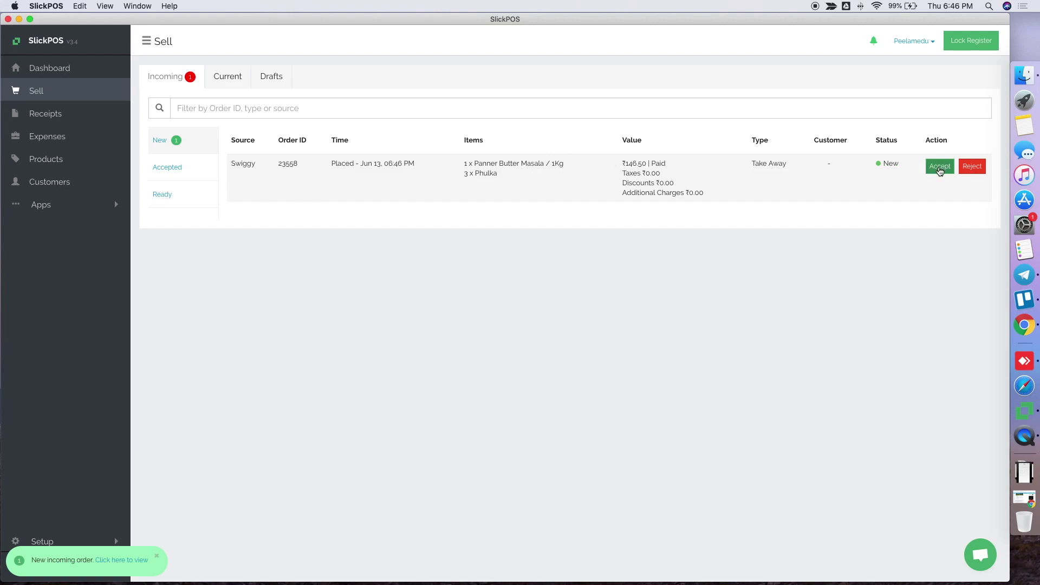
left_click(940, 167)
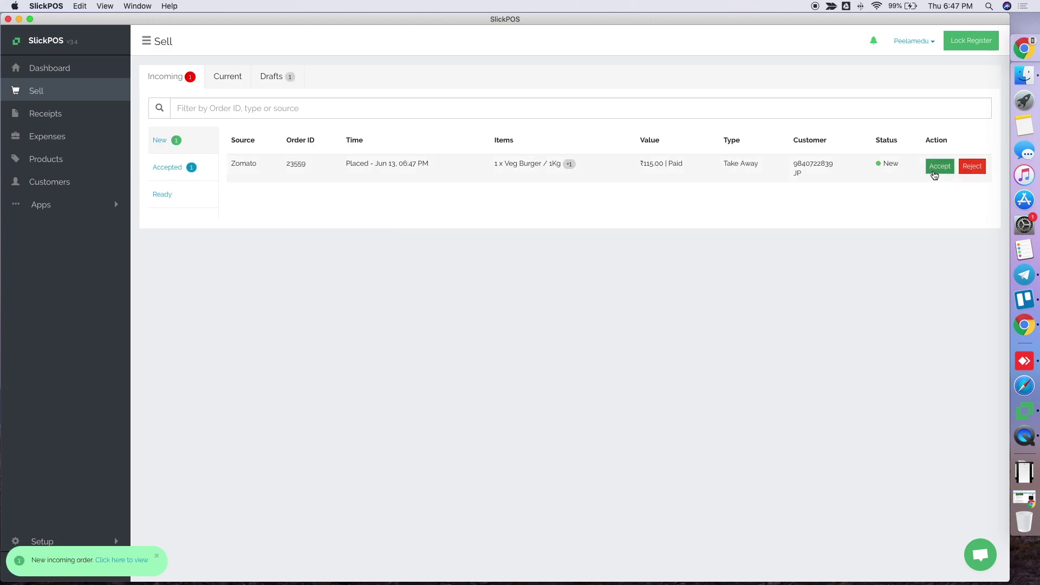
left_click(939, 167)
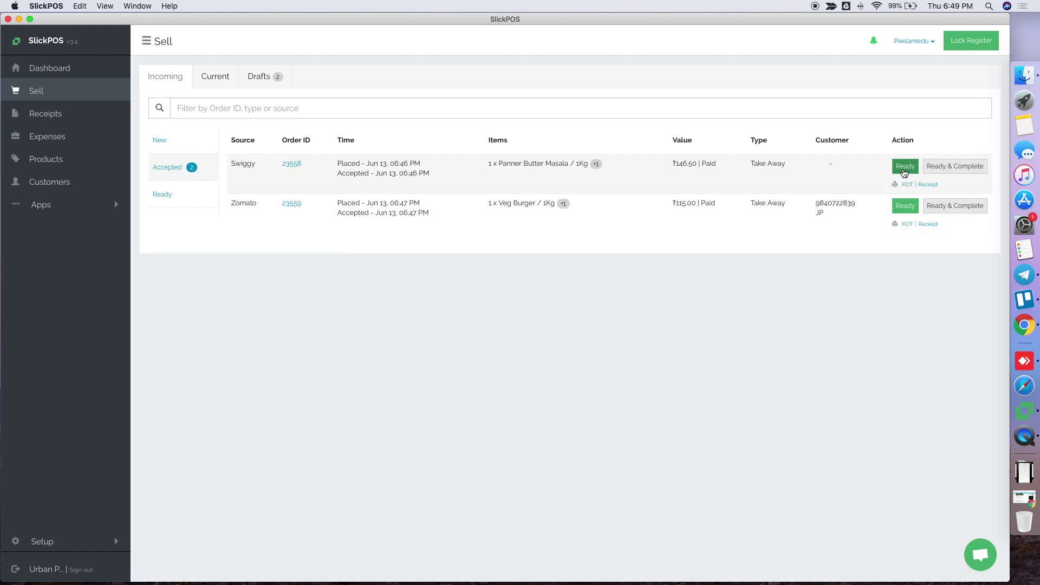
- Mark Swiggy order 23558 ready, then complete it from the Ready filter
left_click(904, 167)
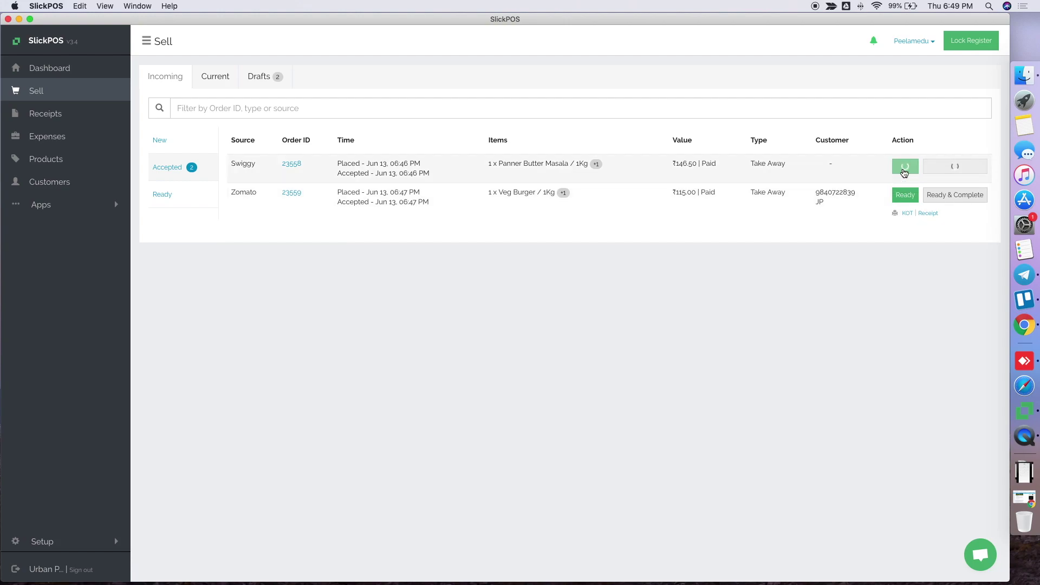
left_click(164, 195)
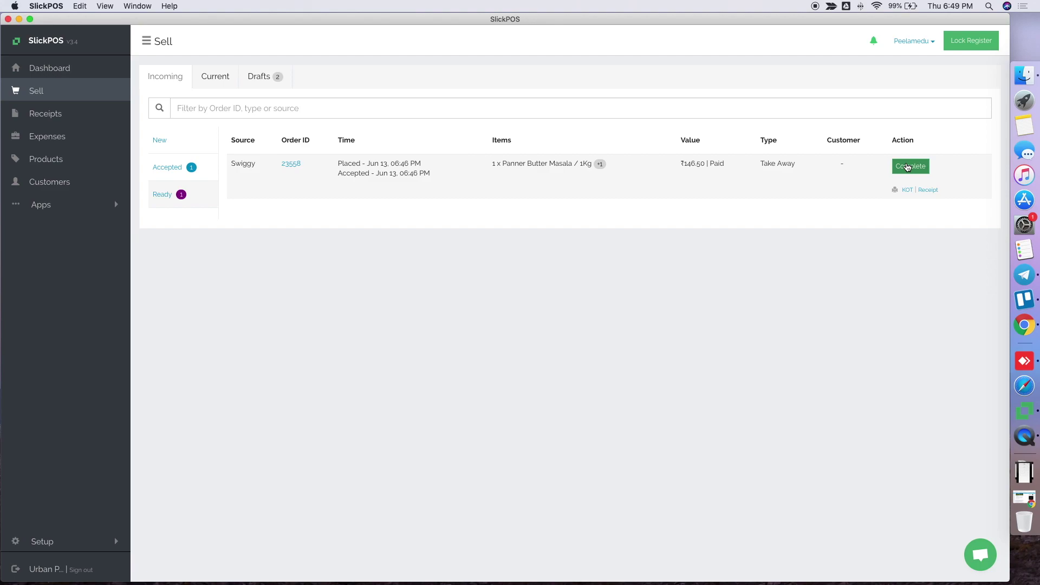
left_click(908, 168)
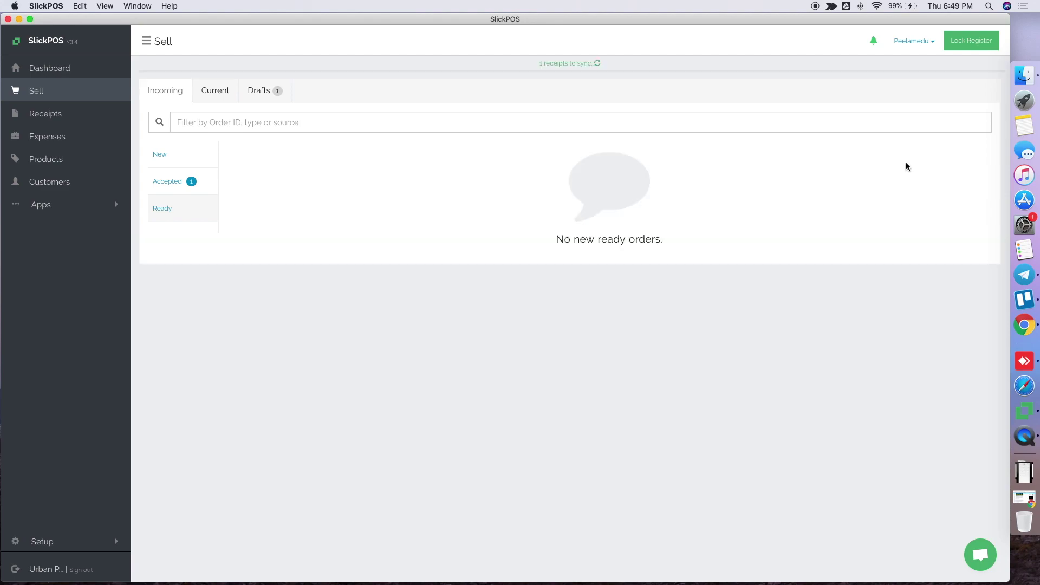
- Check the Accepted and New filters and accept Zomato order 23559's cancellation
left_click(167, 182)
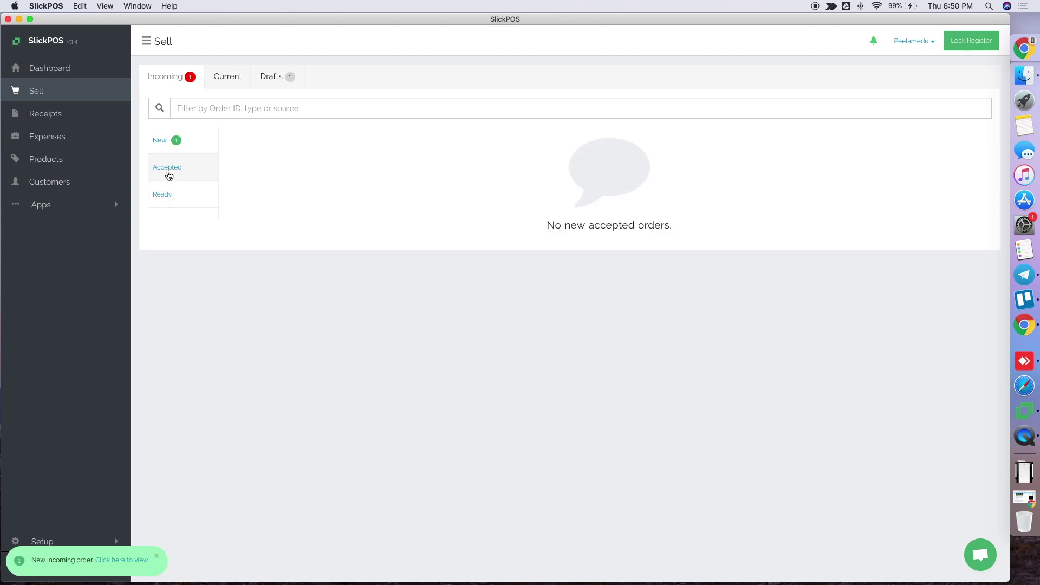
left_click(159, 140)
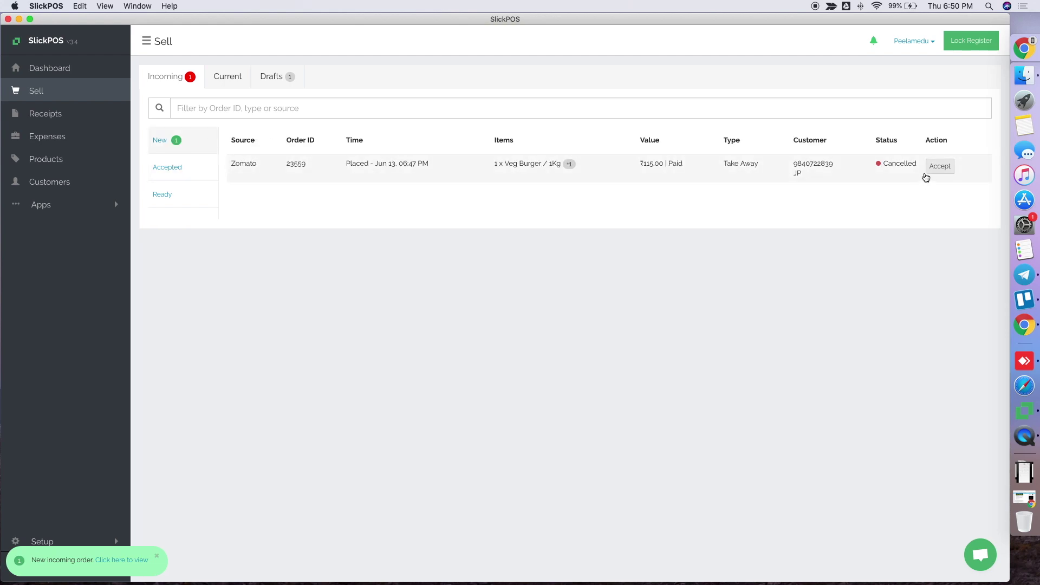
left_click(940, 165)
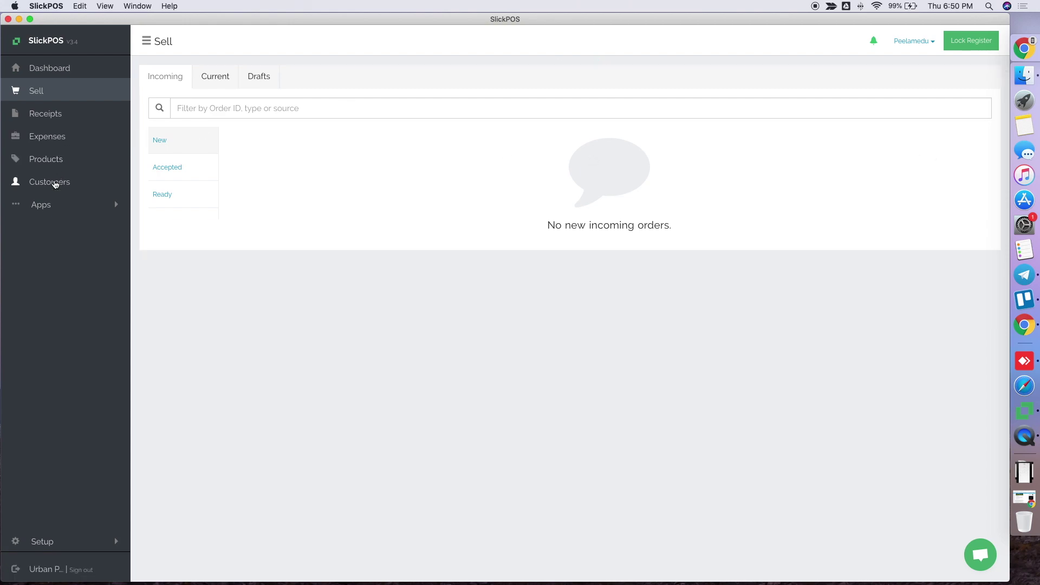
- Open UrbanPiper Hub from Apps and manage the Peelamedu outlet's items
left_click(41, 204)
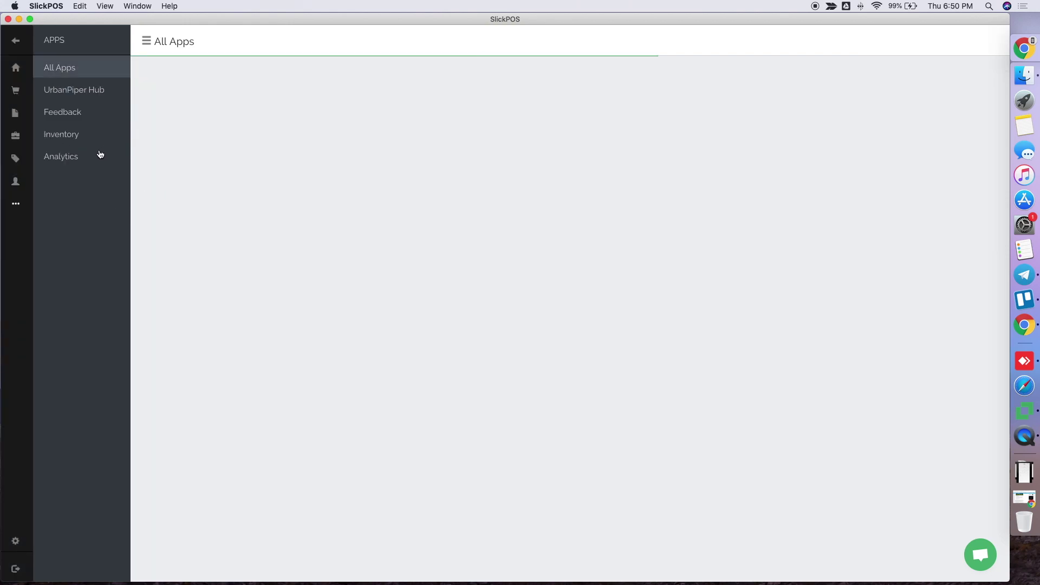
left_click(74, 89)
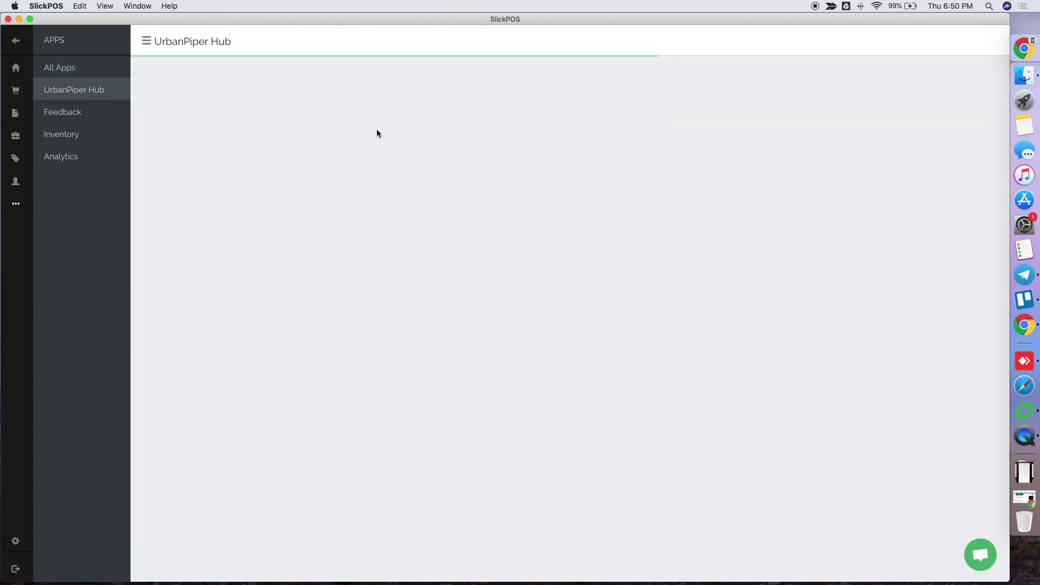
left_click(911, 234)
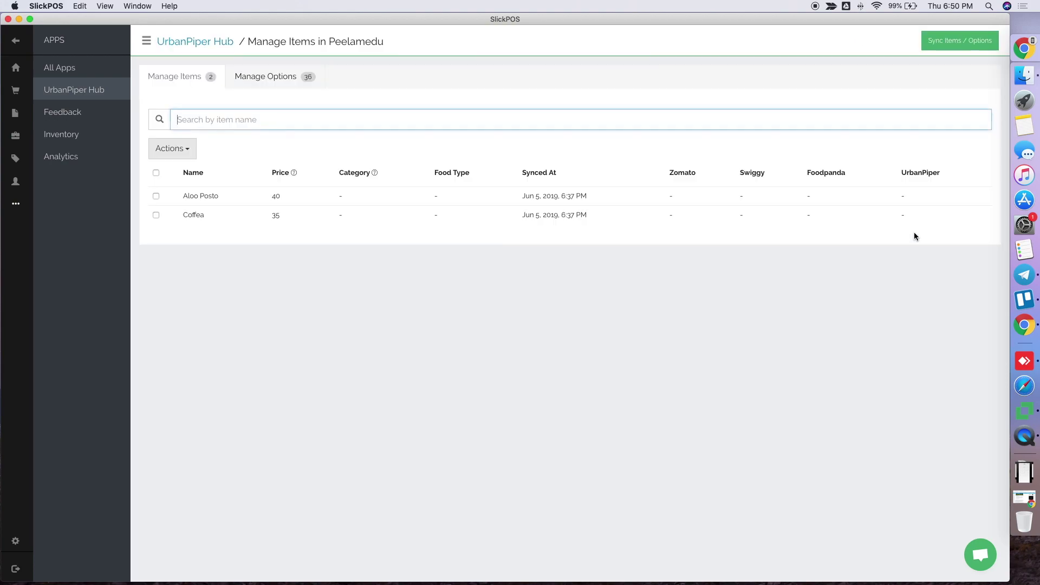
- Mark the Coffea item out of stock for the Zomato and Swiggy platforms
left_click(156, 216)
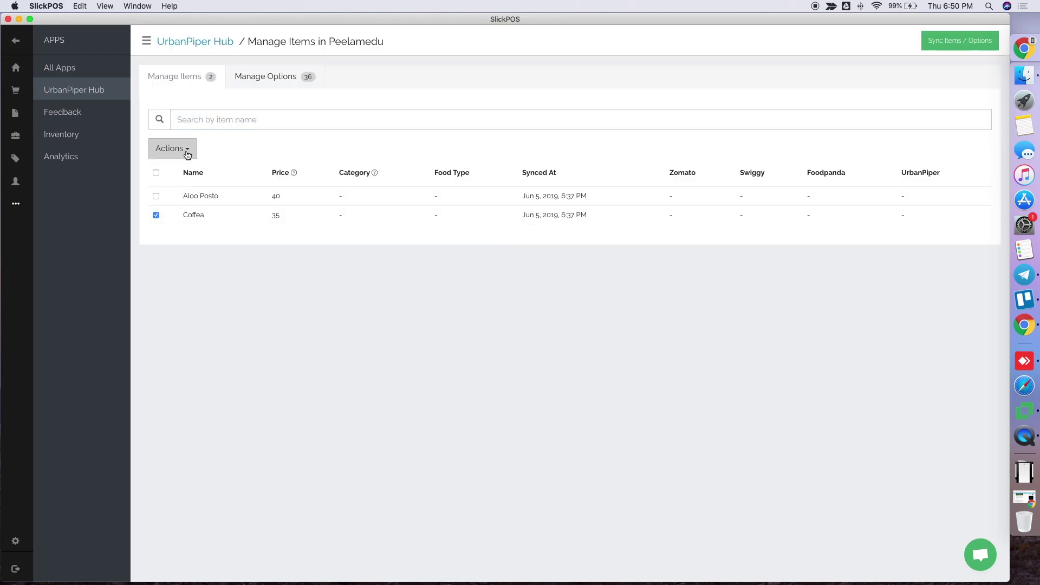
left_click(172, 149)
left_click(191, 193)
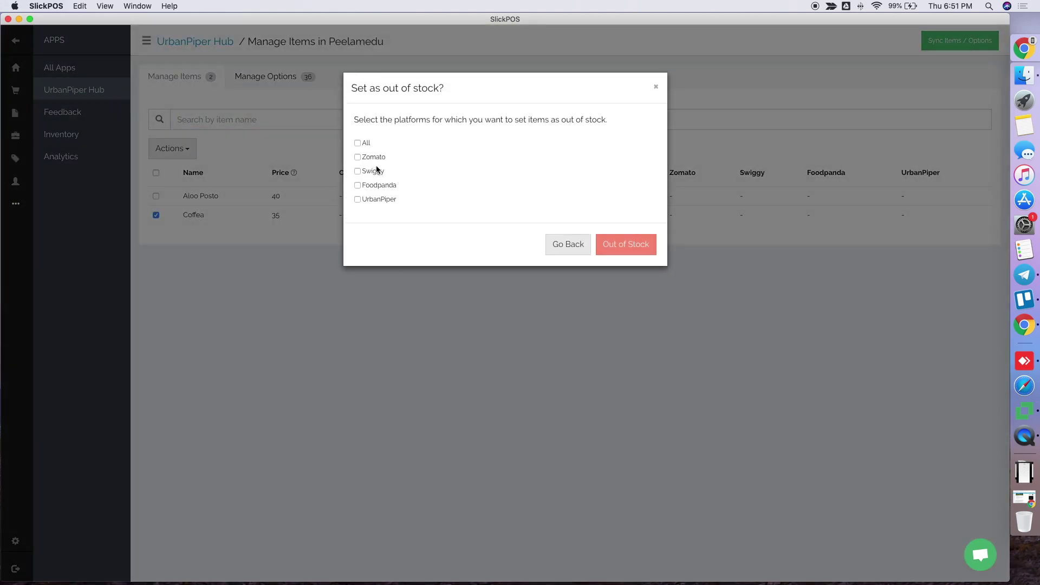
left_click(358, 171)
left_click(606, 246)
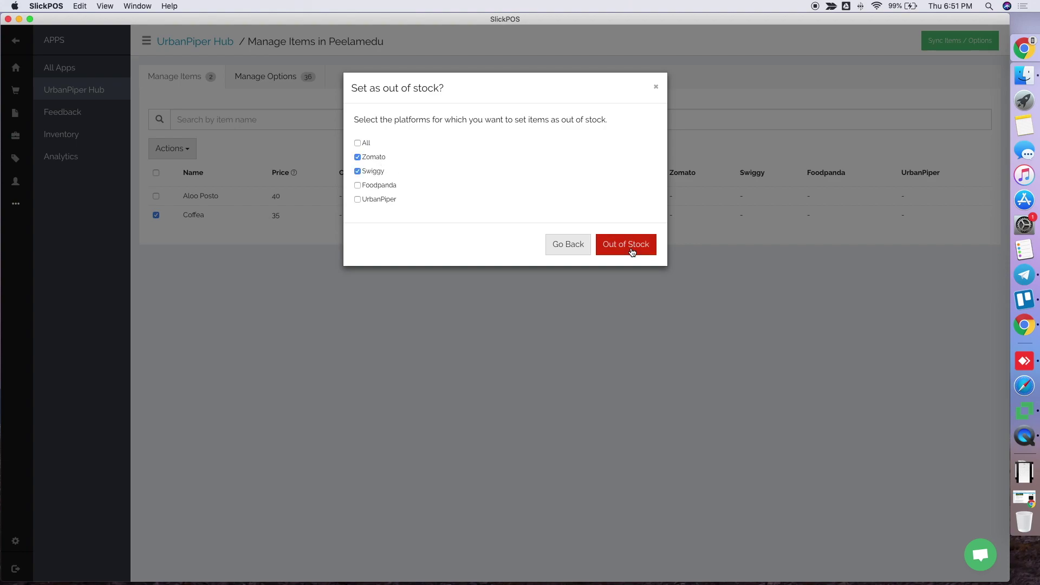